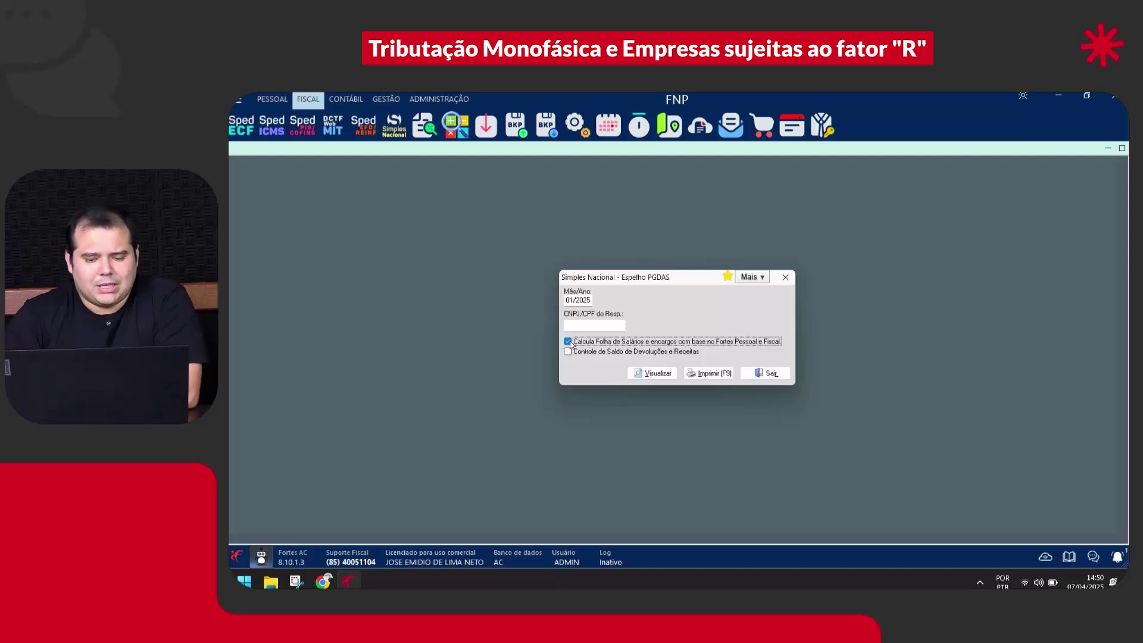
Preview the Simples Nacional PGDAS mirror for 01/2025 and agree to enter the 12-month payroll values manually.
{"action": "left_click", "coordinate": [660, 375]}
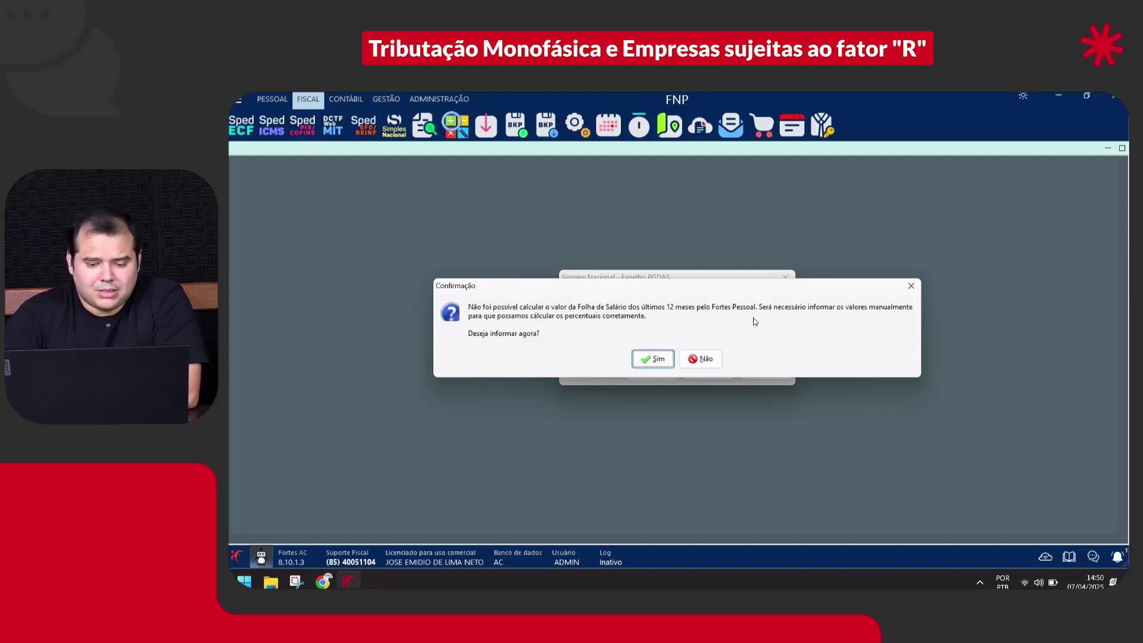
{"action": "left_click", "coordinate": [666, 362]}
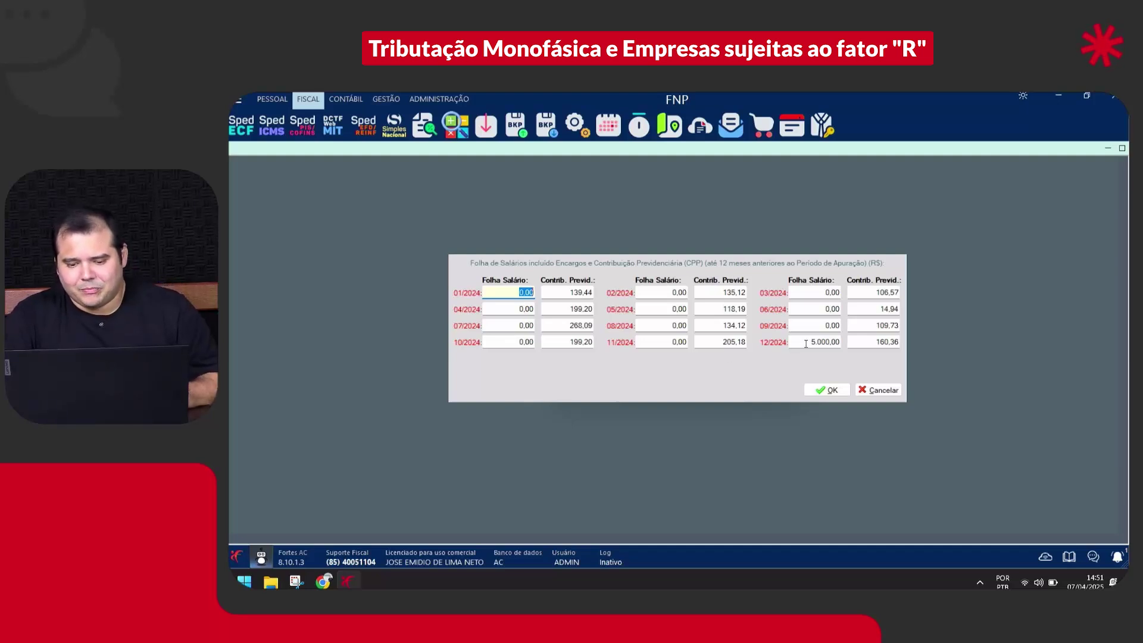
{"action": "left_click_drag", "start_coordinate": [806, 343], "coordinate": [844, 345]}
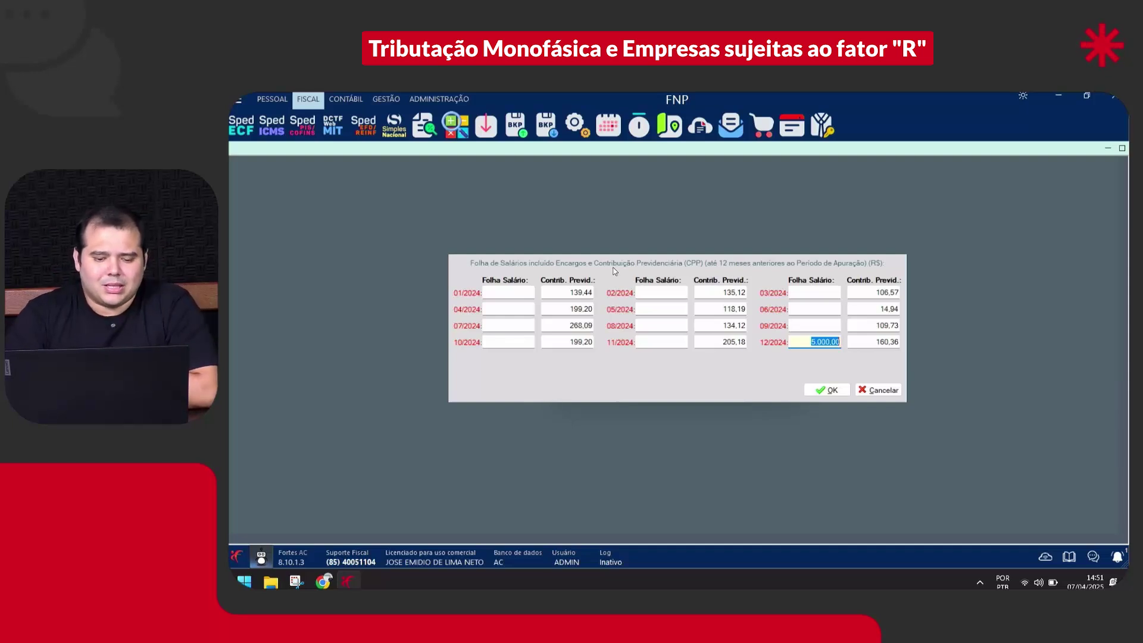
Enter the Folha Salário values for the first quarter of 2024: 2.500,00 for 01/2024, 3.000,00 for 02/2024 and 2.300,00 for 03/2024.
{"action": "left_click", "coordinate": [511, 291]}
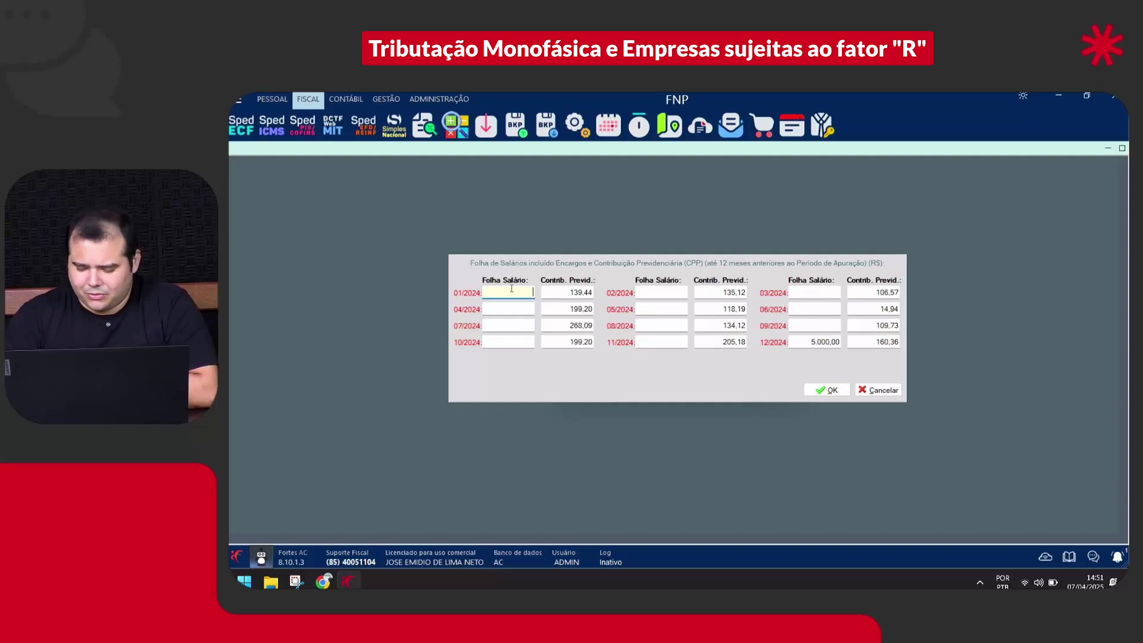
{"action": "type", "text": "2500"}
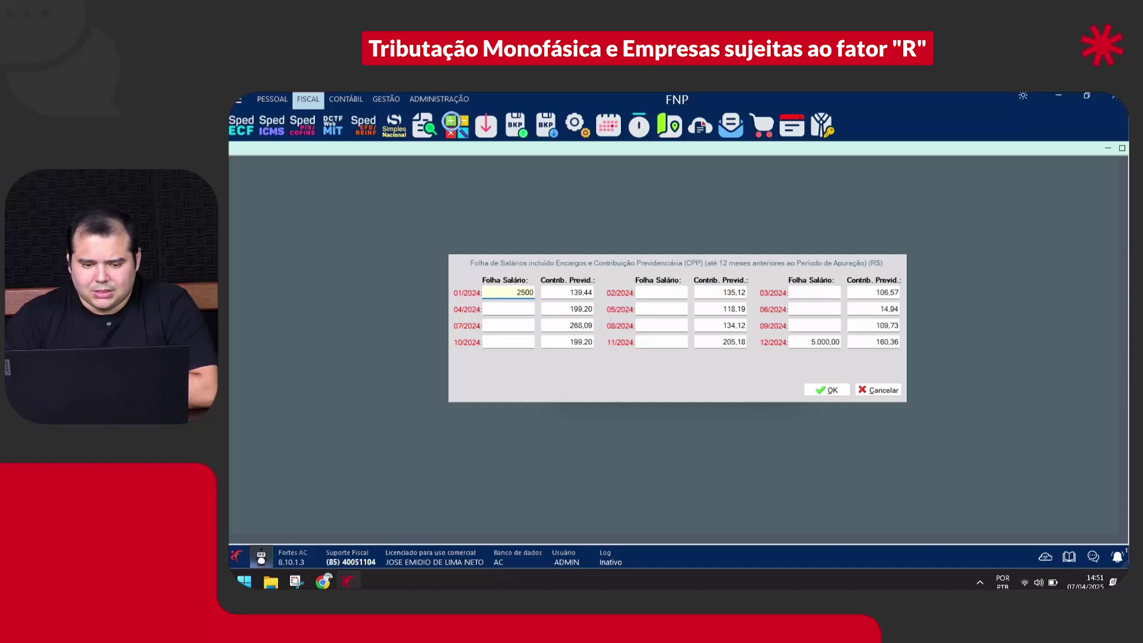
{"action": "key", "text": "Tab"}
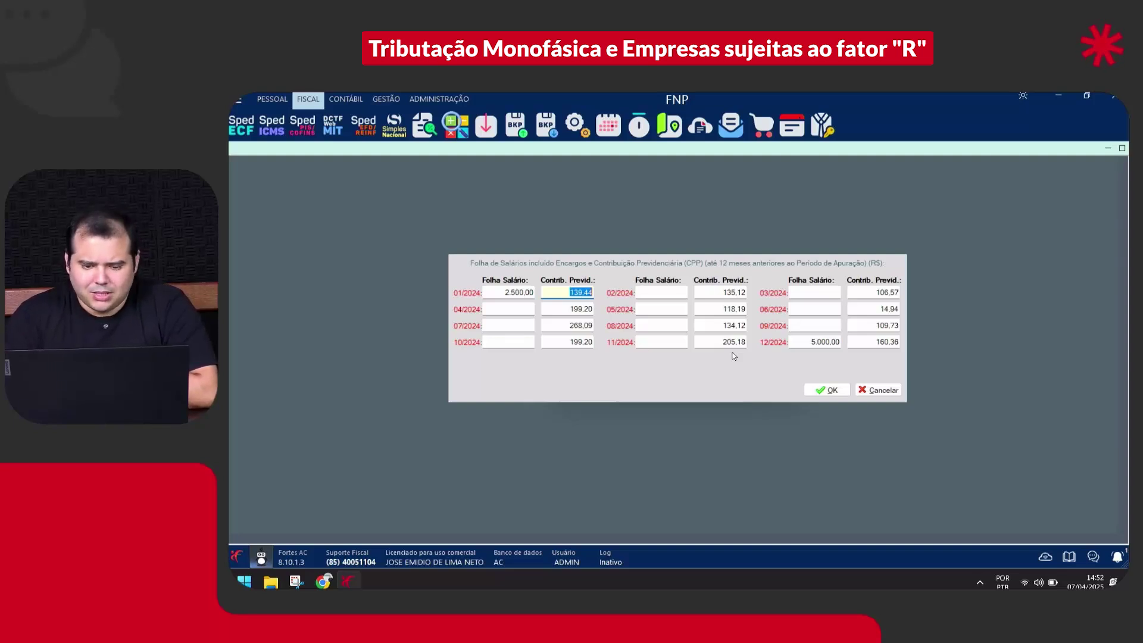
{"action": "key", "text": "Tab"}
{"action": "type", "text": "3000"}
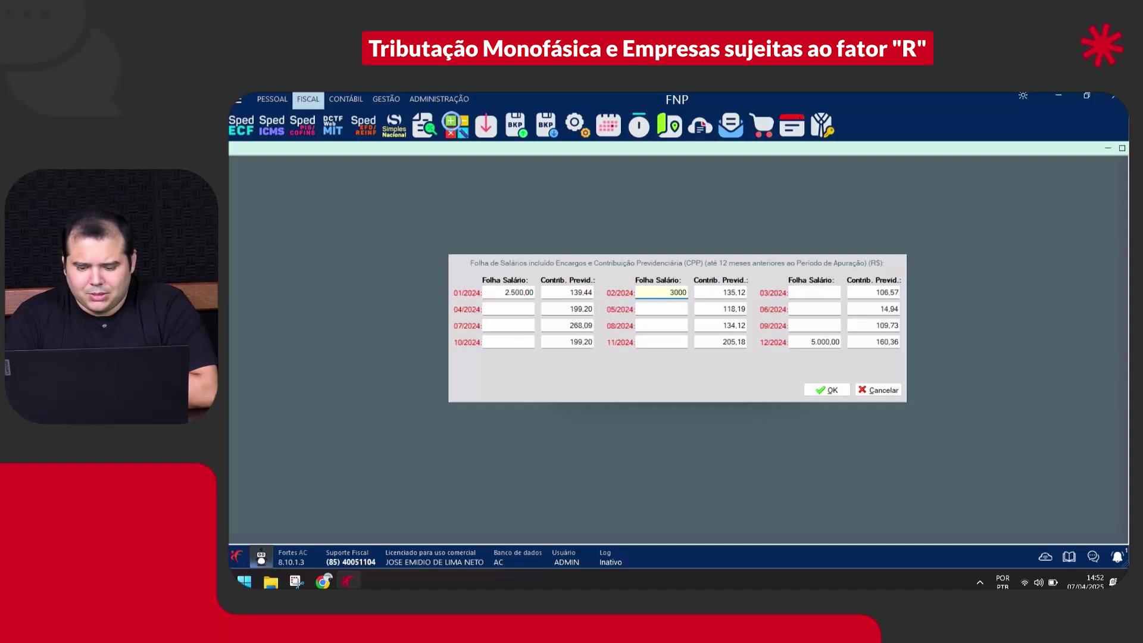
{"action": "key", "text": "Tab"}
{"action": "key", "text": "Tab"}
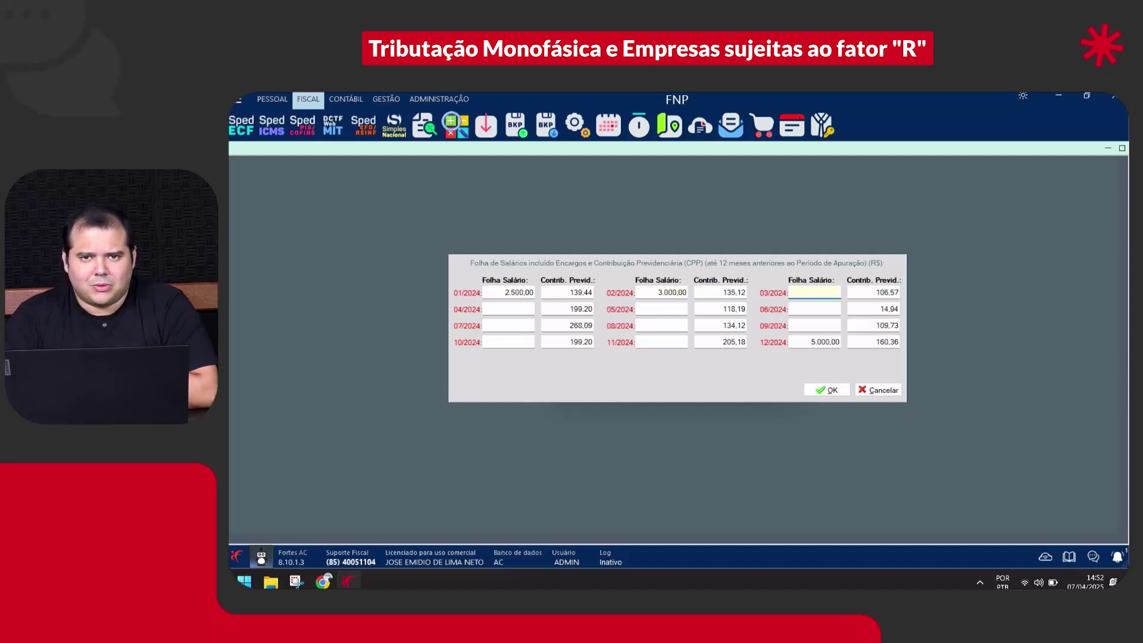
{"action": "type", "text": "2300"}
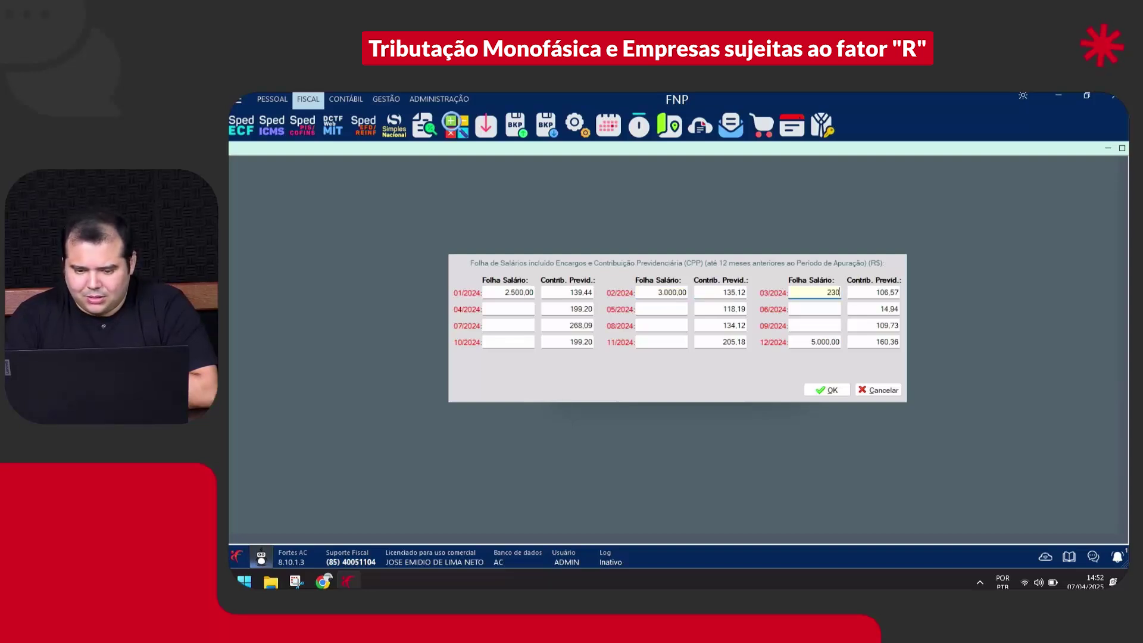
{"action": "key", "text": "Tab"}
{"action": "key", "text": "Tab"}
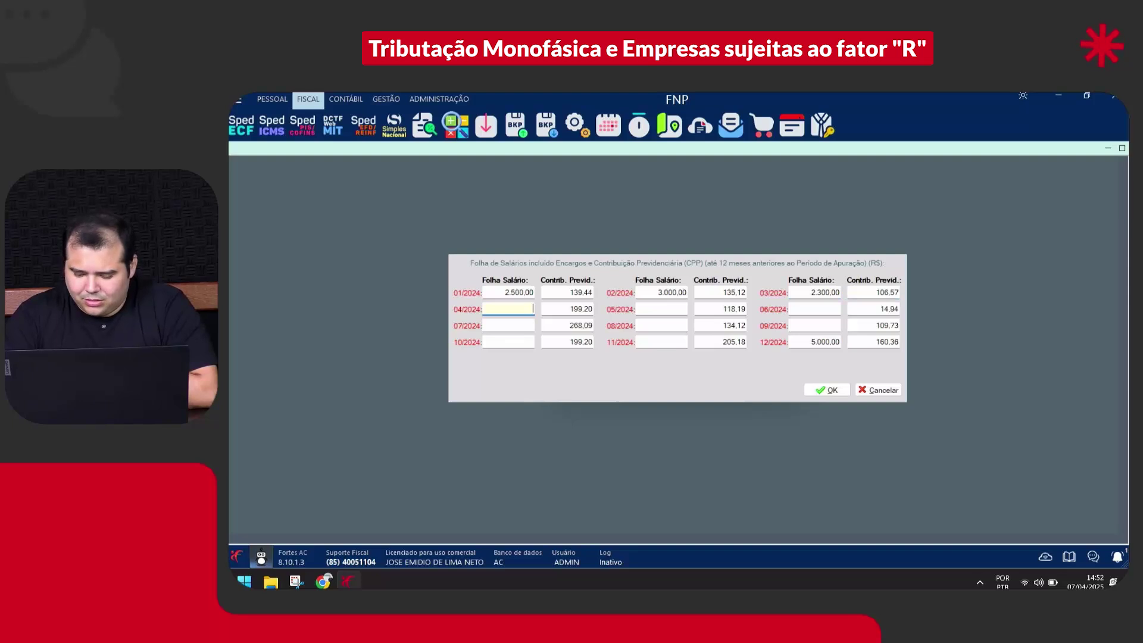
Fill in the second-quarter Folha Salário values: 5.000,00 for 04/2024, 2.500,00 for 05/2024 and 3.000,00 for 06/2024.
{"action": "type", "text": "5.000"}
{"action": "key", "text": "Tab"}
{"action": "key", "text": "Tab"}
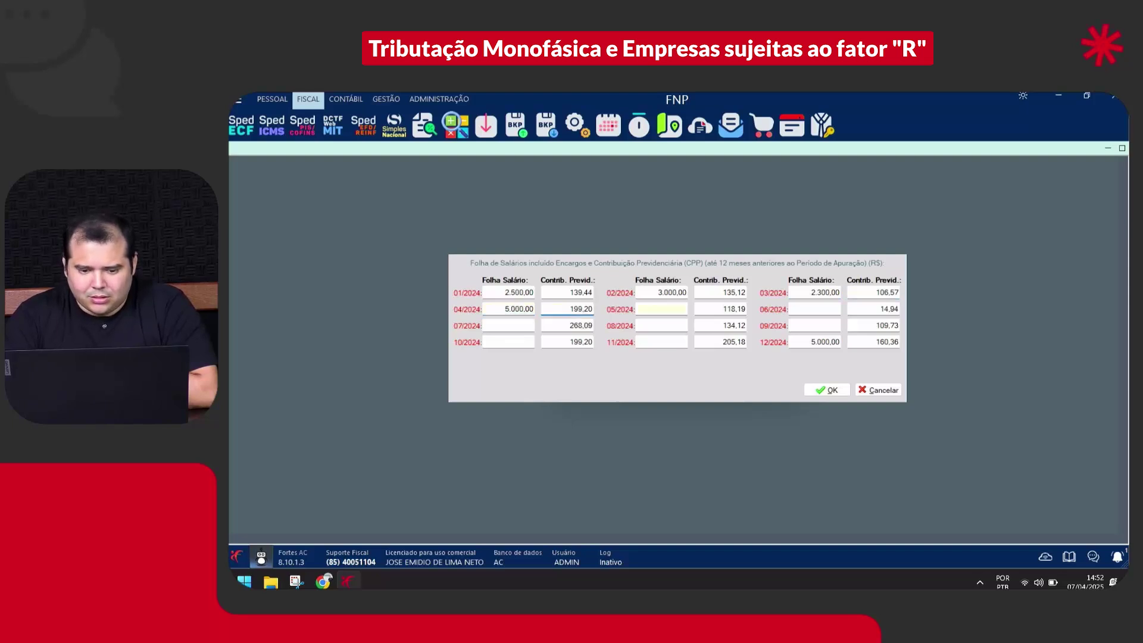
{"action": "type", "text": "2500"}
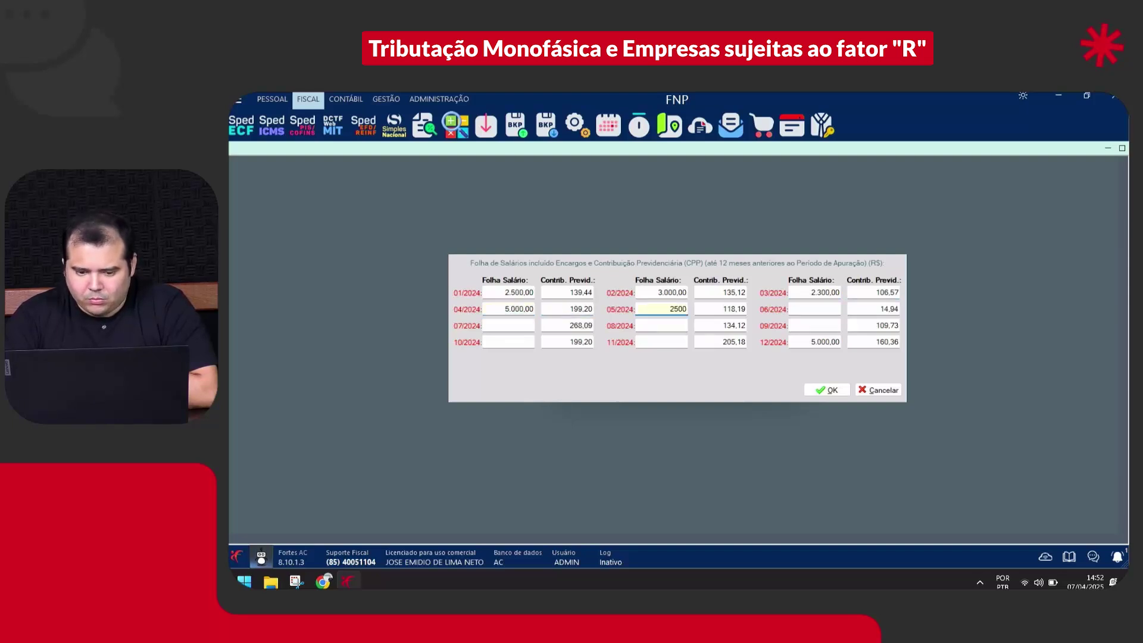
{"action": "key", "text": "Tab"}
{"action": "key", "text": "Tab"}
{"action": "type", "text": "3.00"}
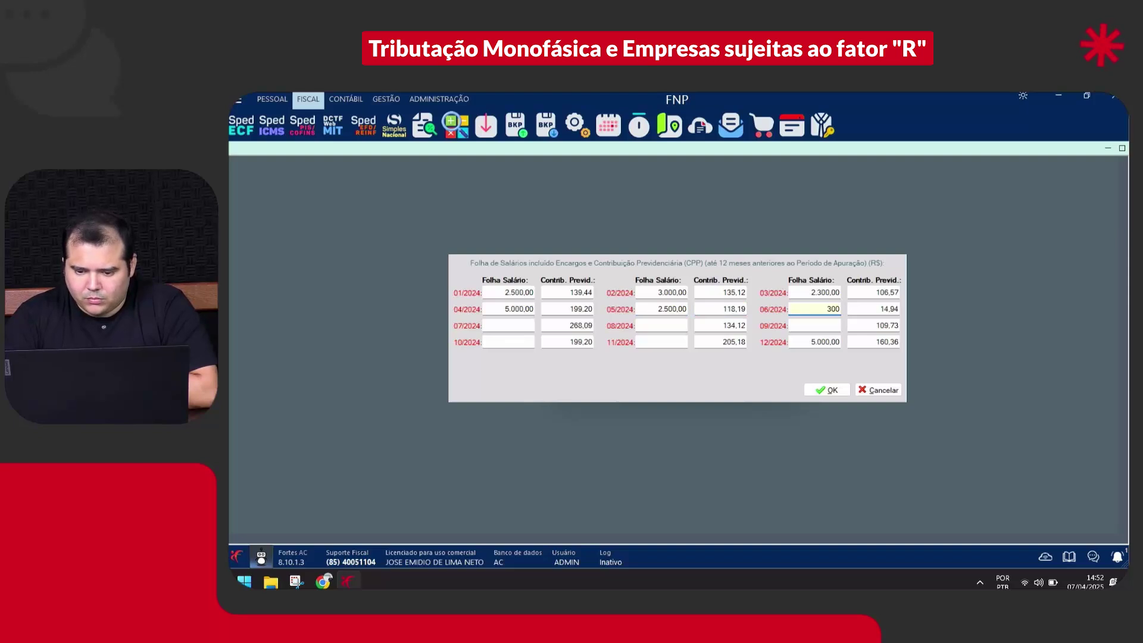
{"action": "type", "text": "0"}
{"action": "key", "text": "Tab"}
{"action": "key", "text": "Tab"}
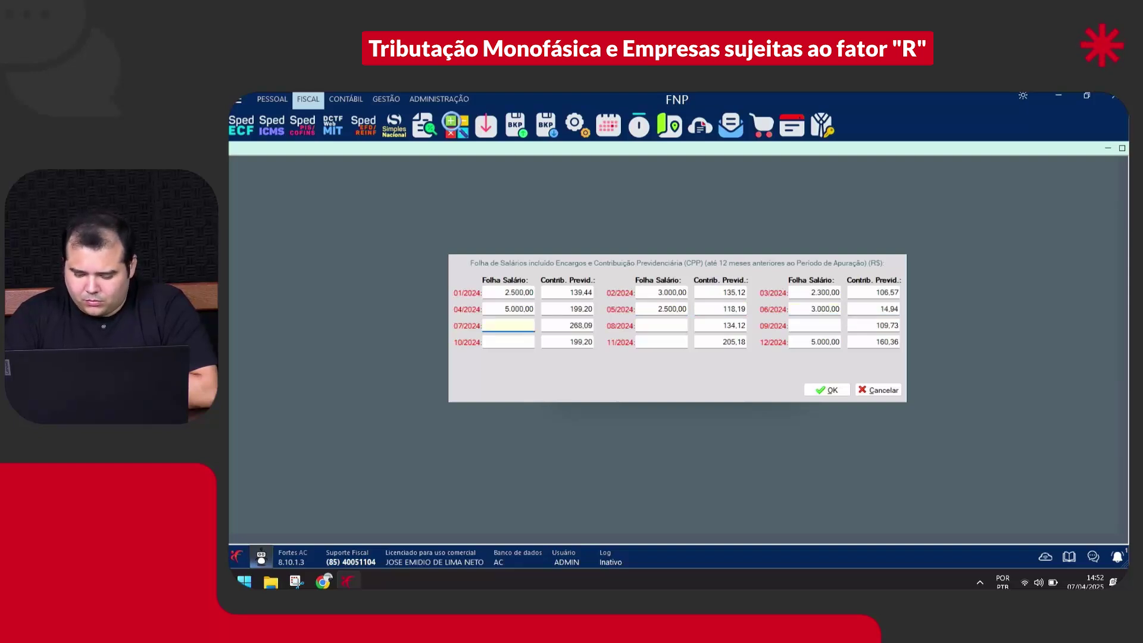
Fill in the third-quarter Folha Salário values: 4.000,00 for 07/2024, 2.600,00 for 08/2024 and 7.000,00 for 09/2024.
{"action": "type", "text": "4.000"}
{"action": "key", "text": "Tab"}
{"action": "key", "text": "Tab"}
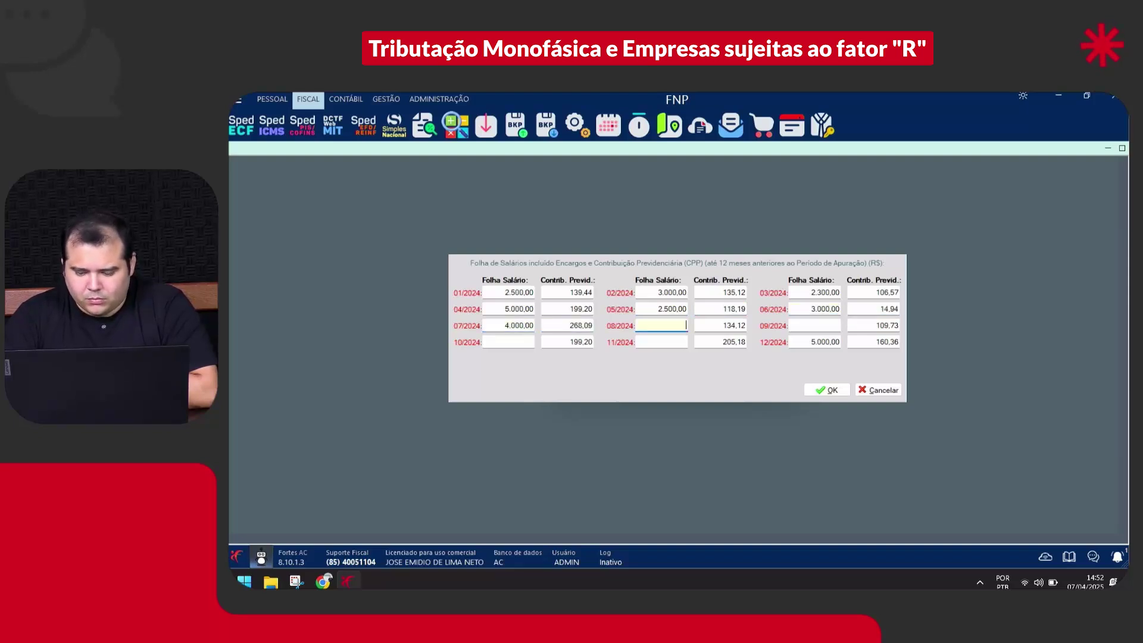
{"action": "type", "text": "2600"}
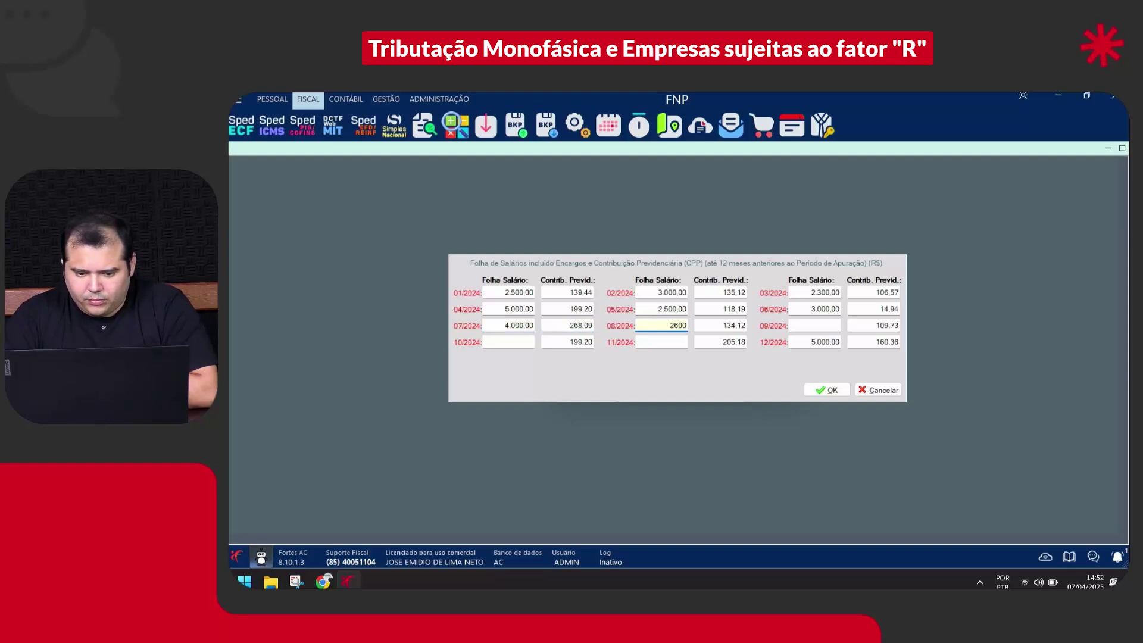
{"action": "key", "text": "Tab"}
{"action": "key", "text": "Tab"}
{"action": "type", "text": "7.000"}
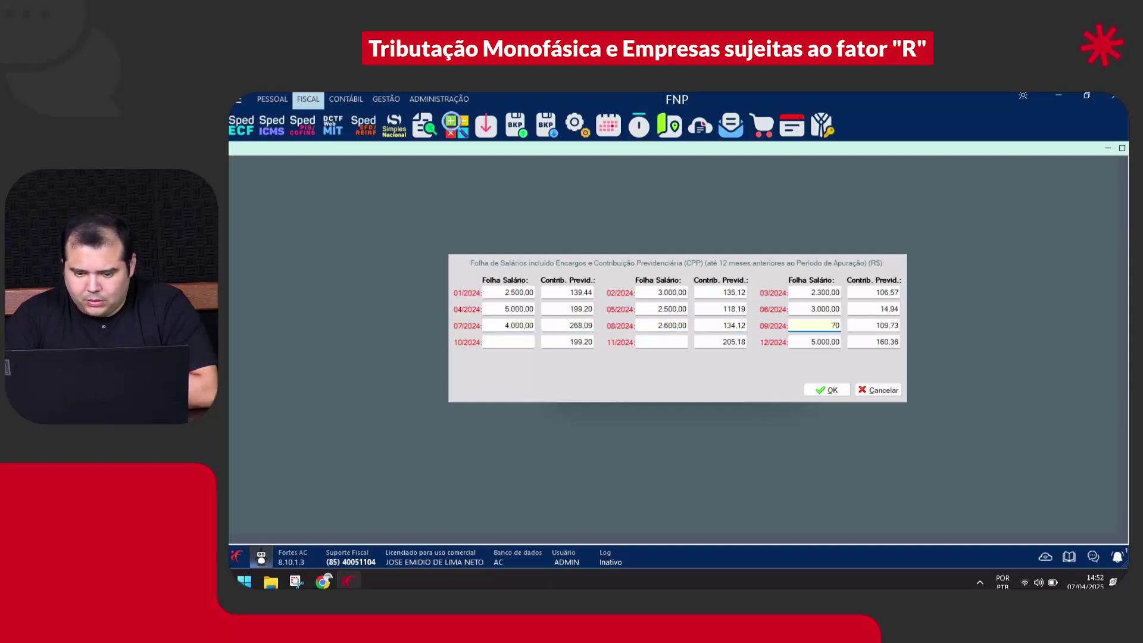
{"action": "key", "text": "Tab"}
{"action": "key", "text": "Tab"}
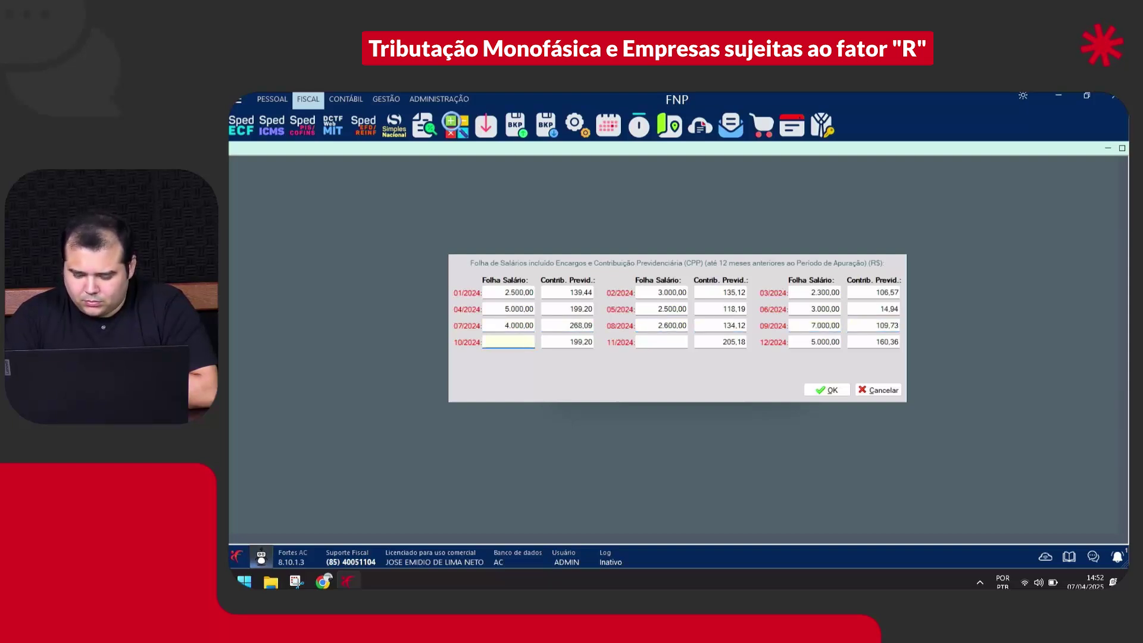
Set Folha Salário to 5.000,00 for 10/2024 and 8.500,00 for 11/2024, and confirm the payroll values to generate the report preview.
{"action": "type", "text": "5.000"}
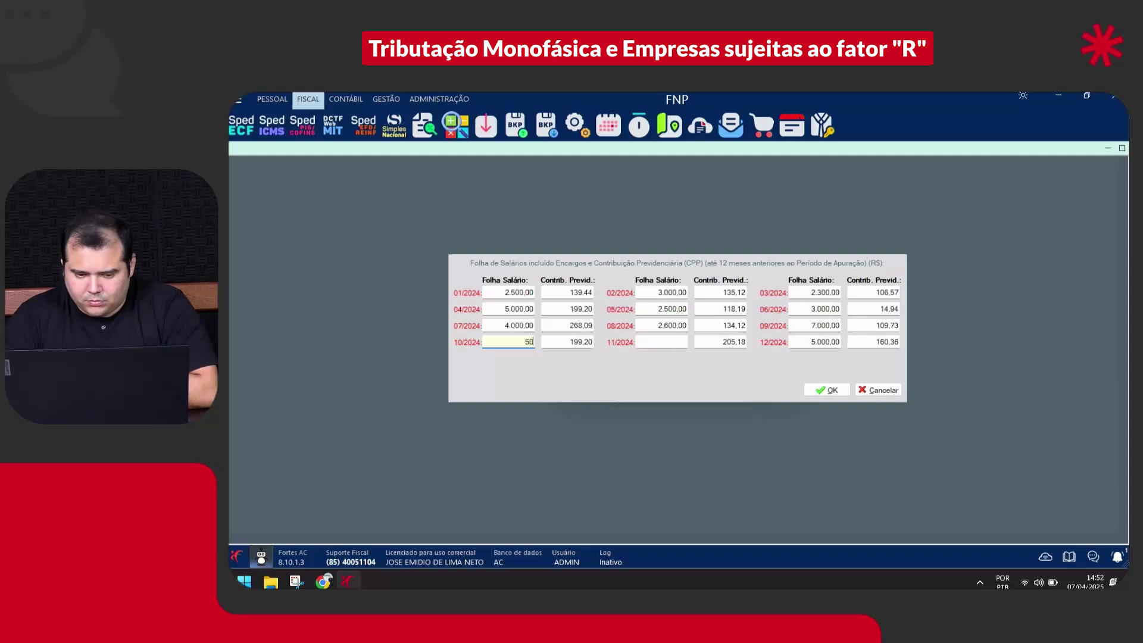
{"action": "key", "text": "Tab"}
{"action": "key", "text": "Tab"}
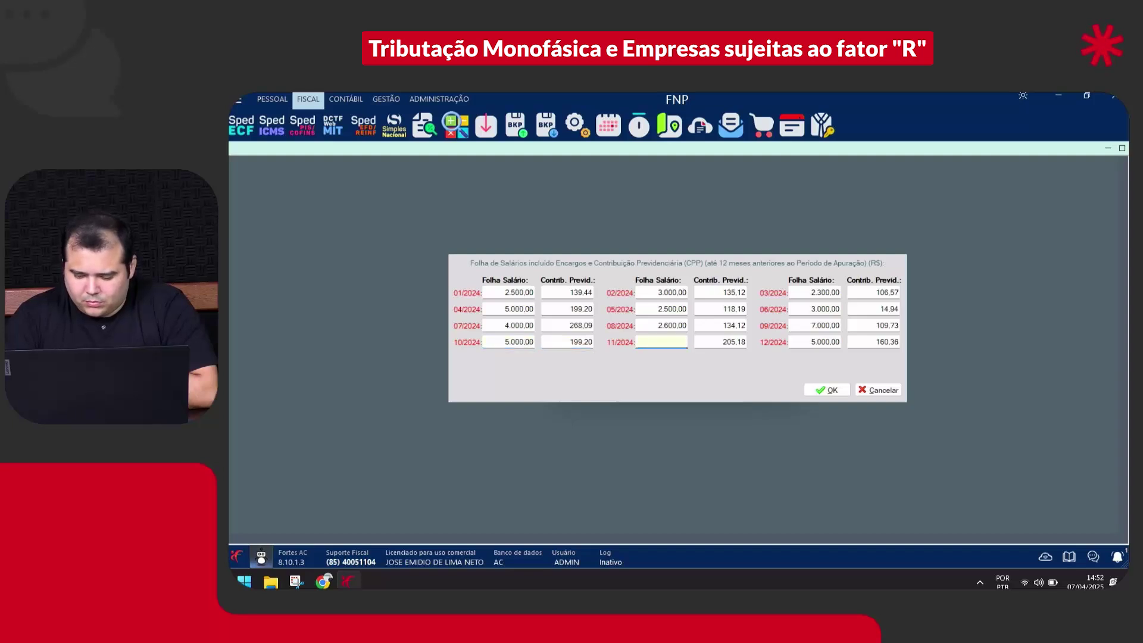
{"action": "type", "text": "8500"}
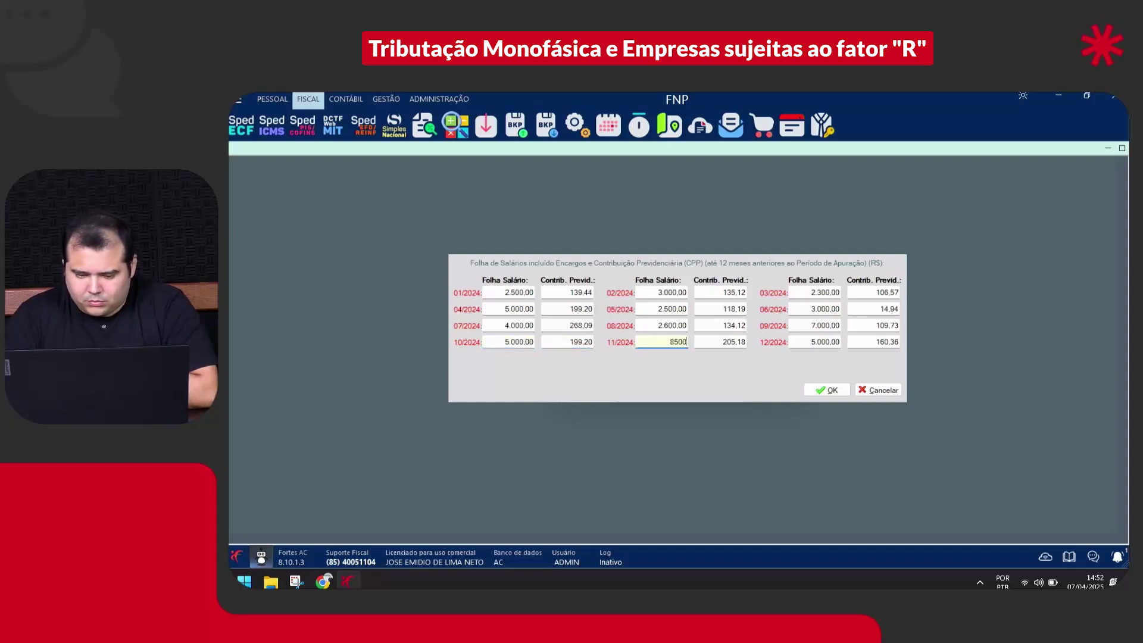
{"action": "key", "text": "Tab"}
{"action": "key", "text": "Tab"}
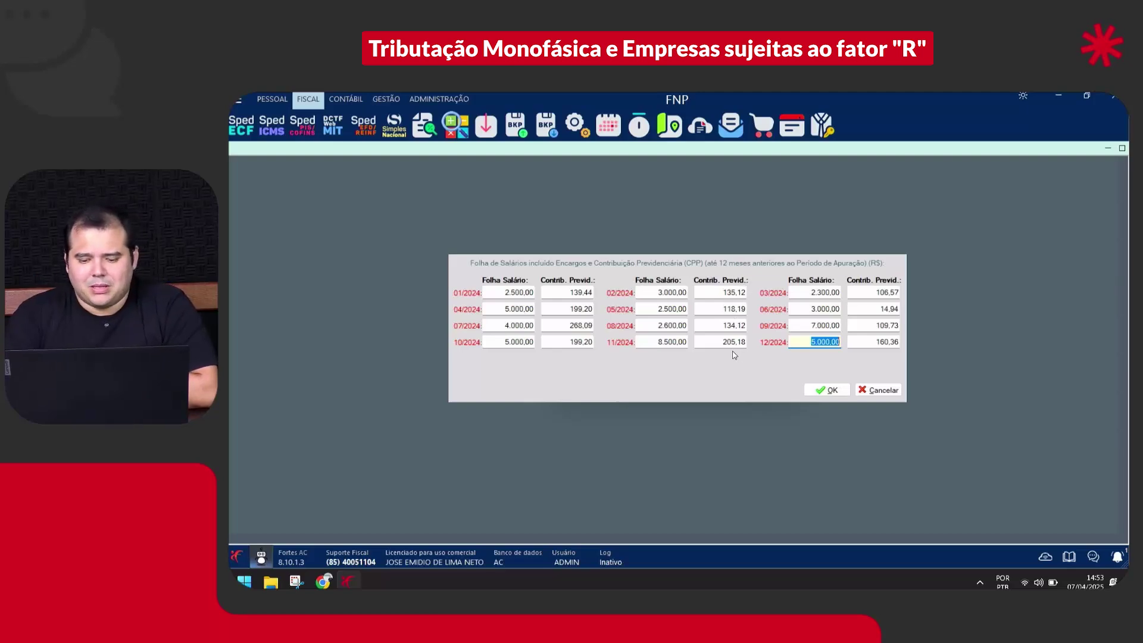
{"action": "left_click", "coordinate": [832, 391]}
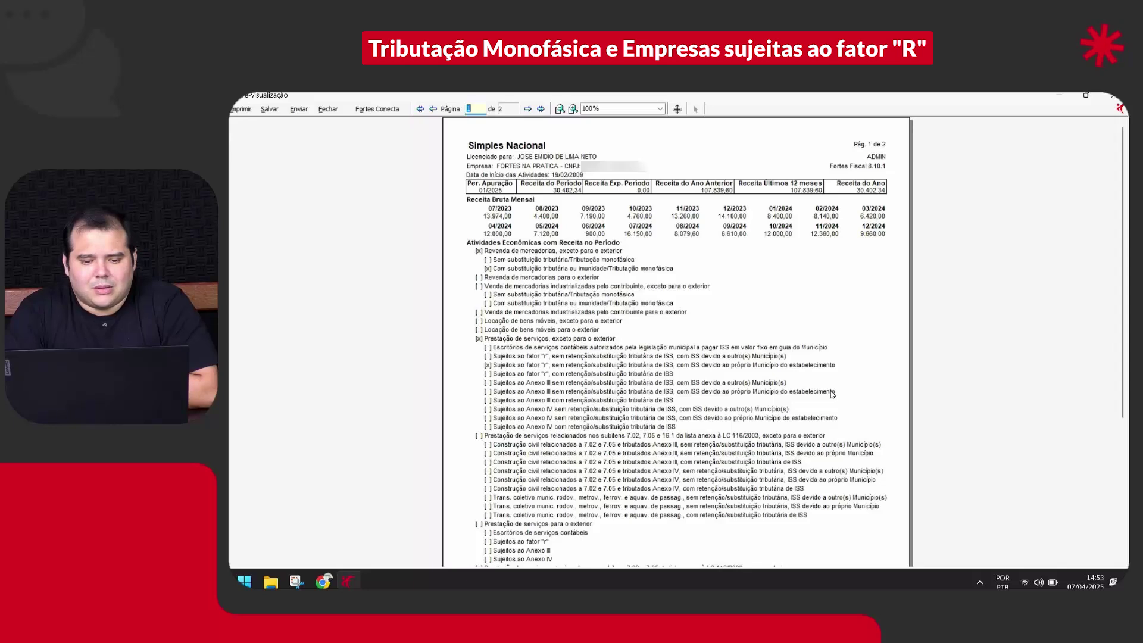